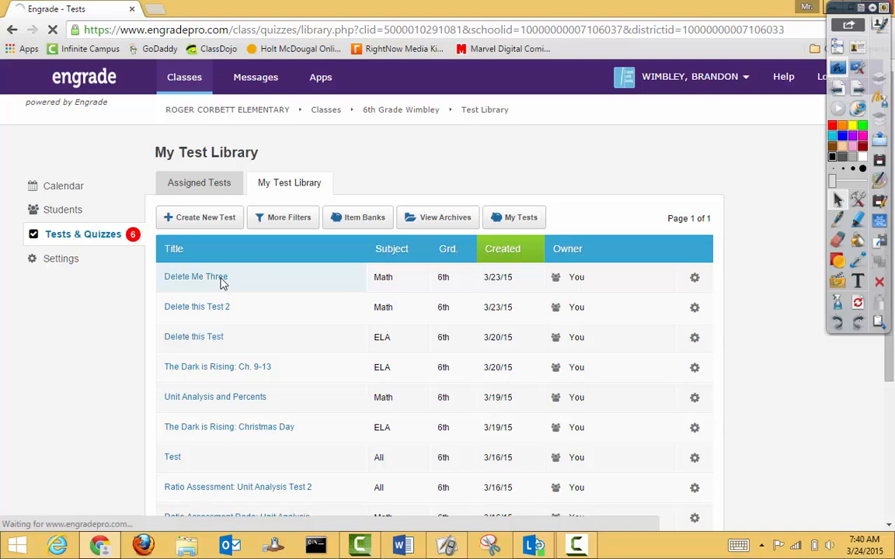
- Add a new question of type Essay to the Delete Me Three test
{"action": "left_click", "coordinate": [300, 201]}
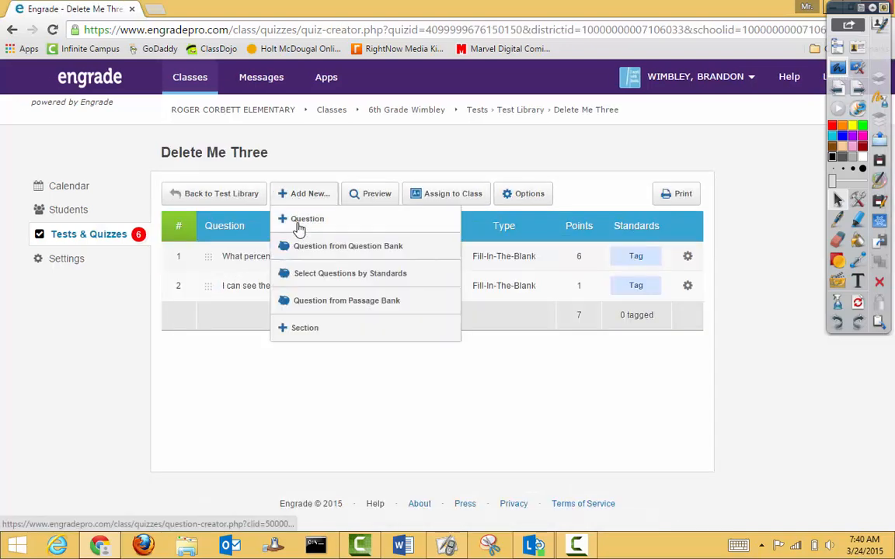
{"action": "left_click", "coordinate": [303, 220]}
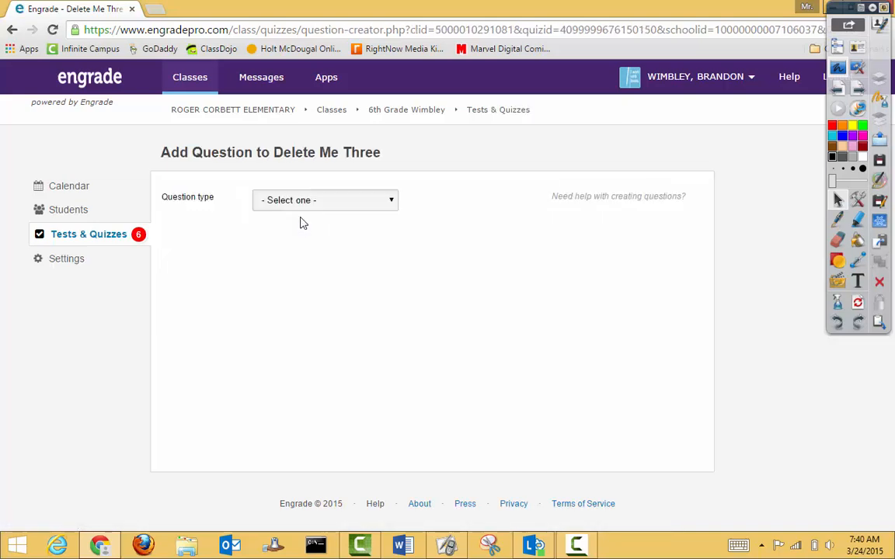
{"action": "left_click", "coordinate": [302, 205]}
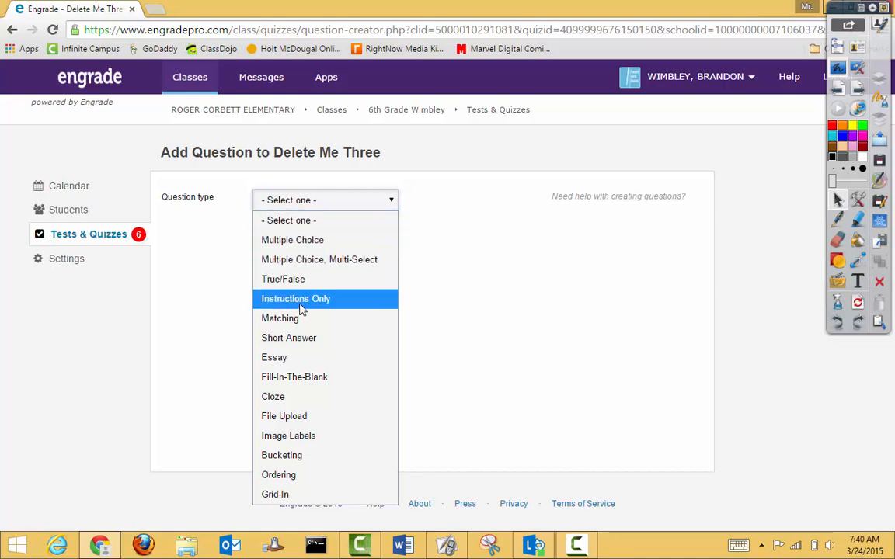
{"action": "left_click", "coordinate": [284, 363]}
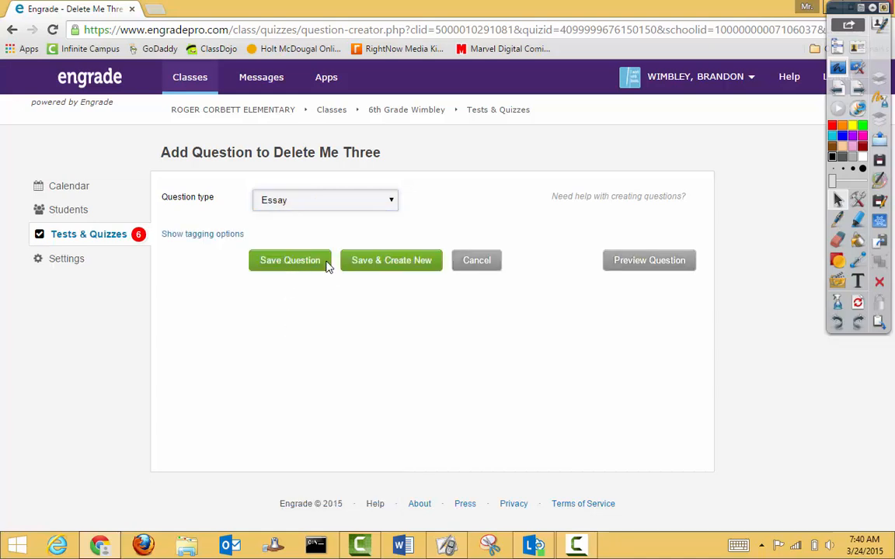
- Enter the question "If you arv traveling 60 mph, how fast are you going in inches per second?" and set the word limit to 1000
{"action": "left_click", "coordinate": [305, 241]}
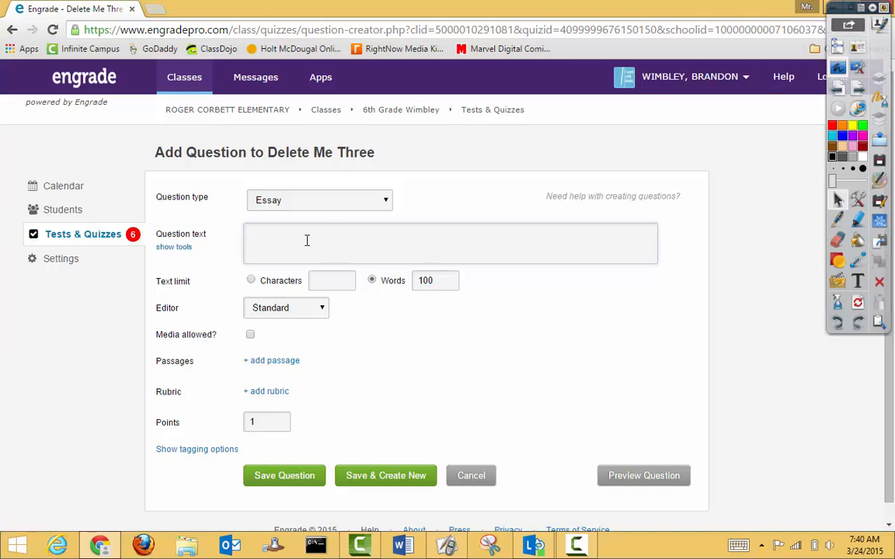
{"action": "type", "text": "If you arev traveling 60 mph, how fast a"}
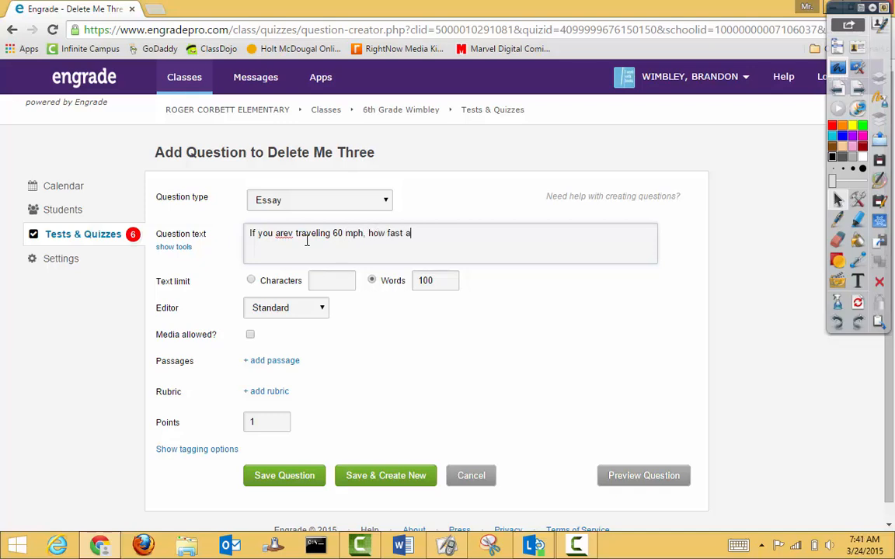
{"action": "type", "text": "re you going in inches p"}
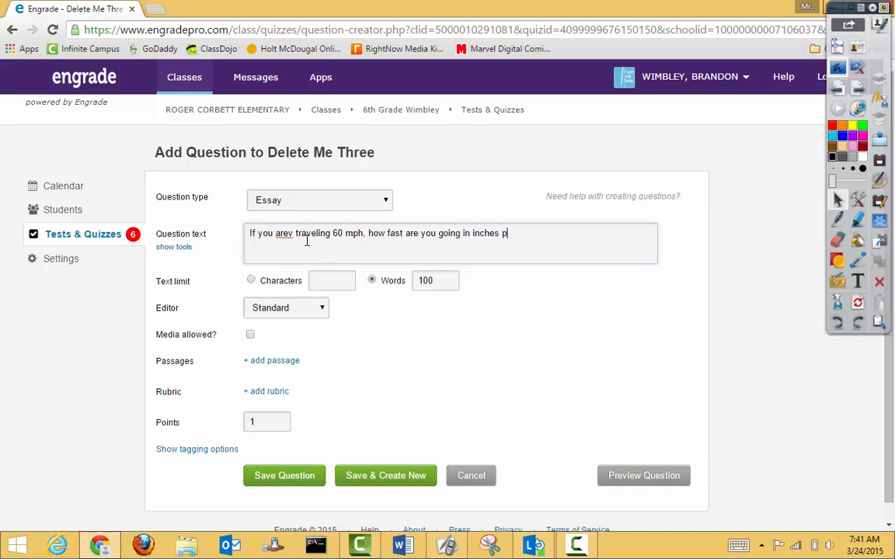
{"action": "type", "text": "er second?"}
{"action": "left_click", "coordinate": [292, 237]}
{"action": "key", "text": "BackSpace"}
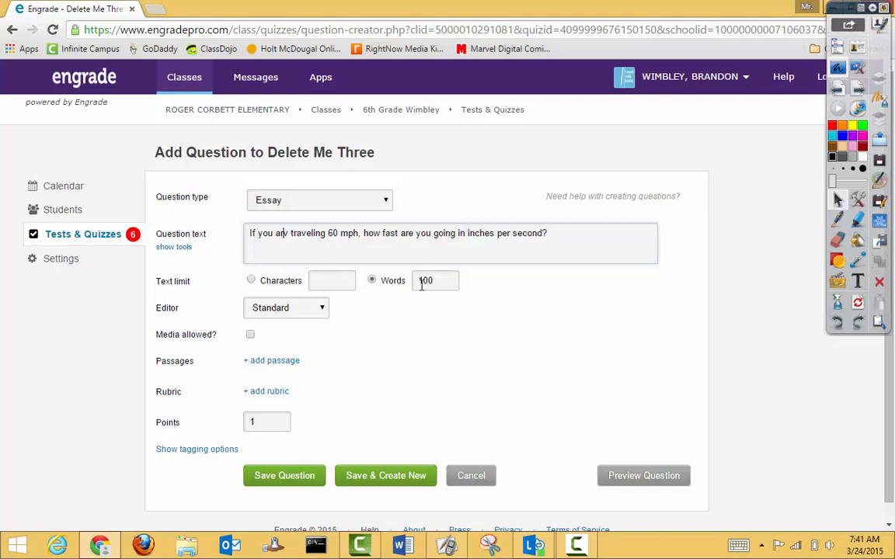
{"action": "type", "text": "0"}
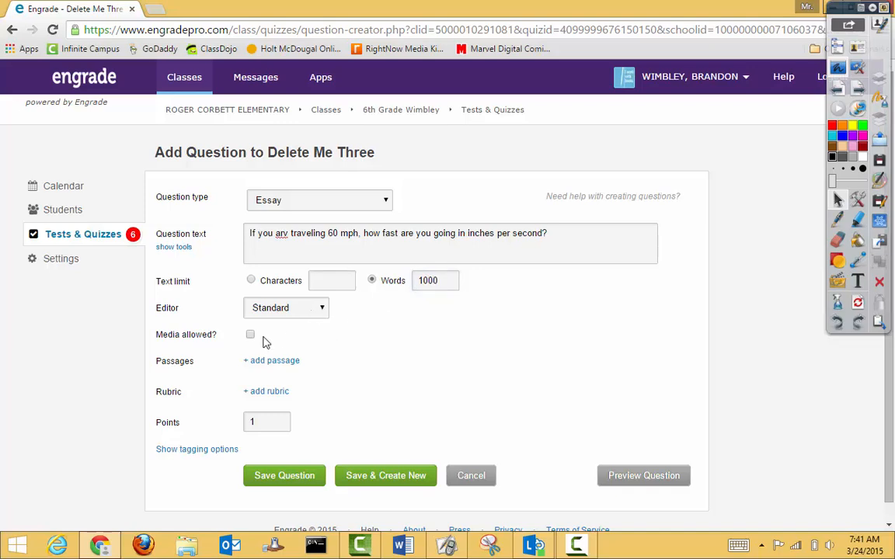
- Open the rubric selection for the question and review the existing Unit Analysis and Math rubrics
{"action": "left_click", "coordinate": [268, 393]}
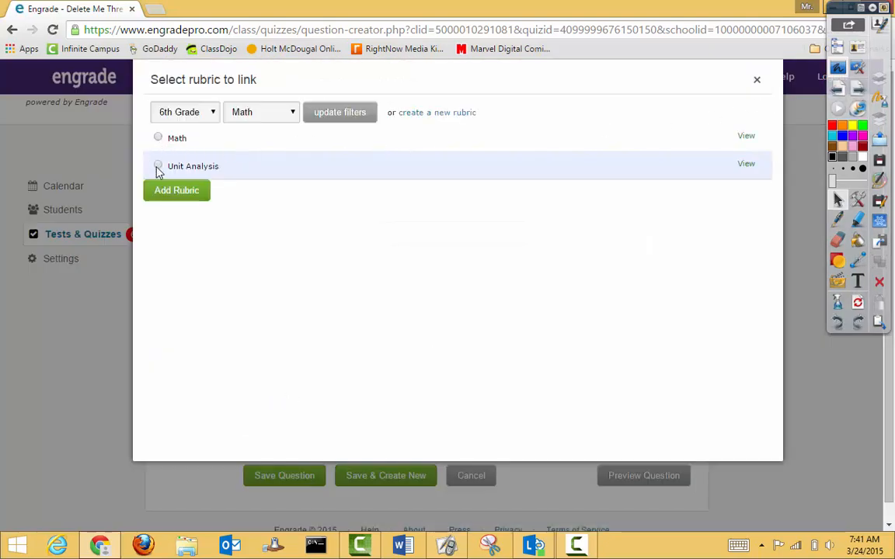
{"action": "left_click", "coordinate": [746, 165]}
{"action": "scroll", "coordinate": [359, 259], "scroll_direction": "down", "scroll_amount": 2}
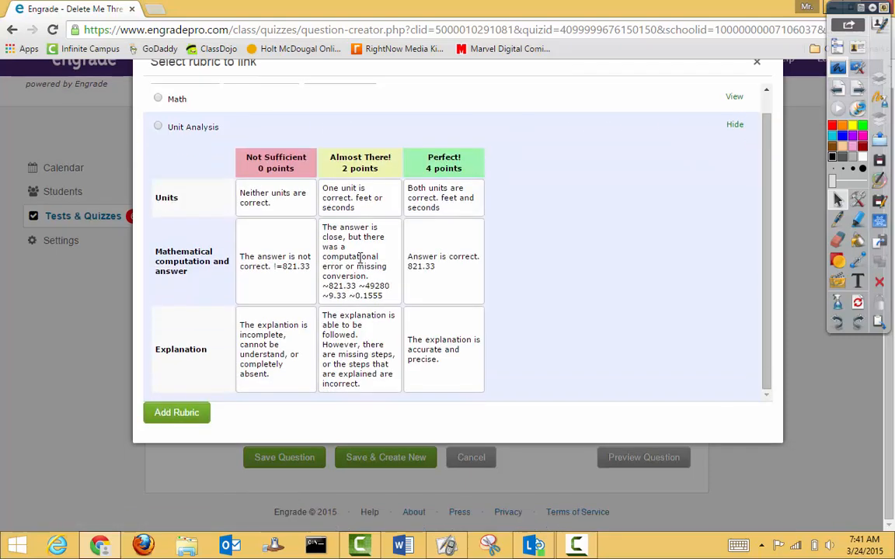
{"action": "scroll", "coordinate": [359, 259], "scroll_direction": "up", "scroll_amount": 3}
{"action": "left_click", "coordinate": [732, 138]}
{"action": "scroll", "coordinate": [395, 258], "scroll_direction": "down", "scroll_amount": 2}
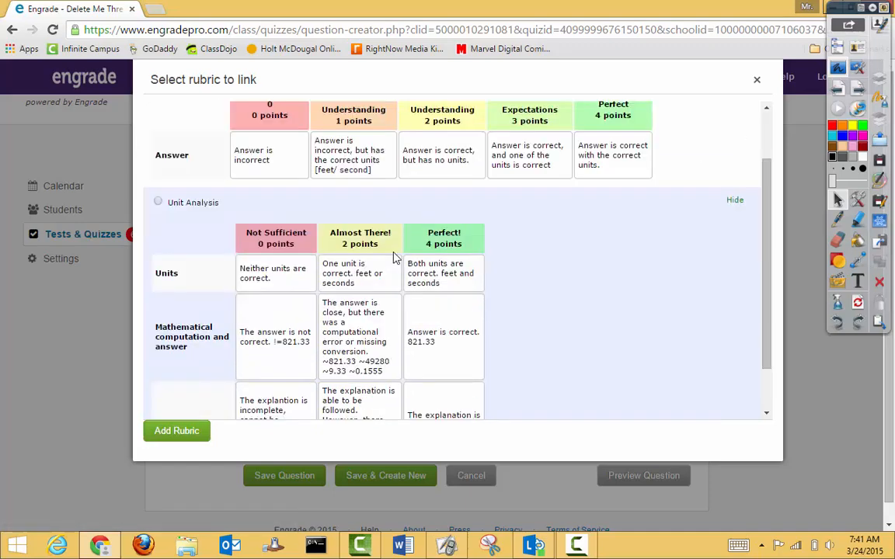
{"action": "scroll", "coordinate": [395, 258], "scroll_direction": "up", "scroll_amount": 2}
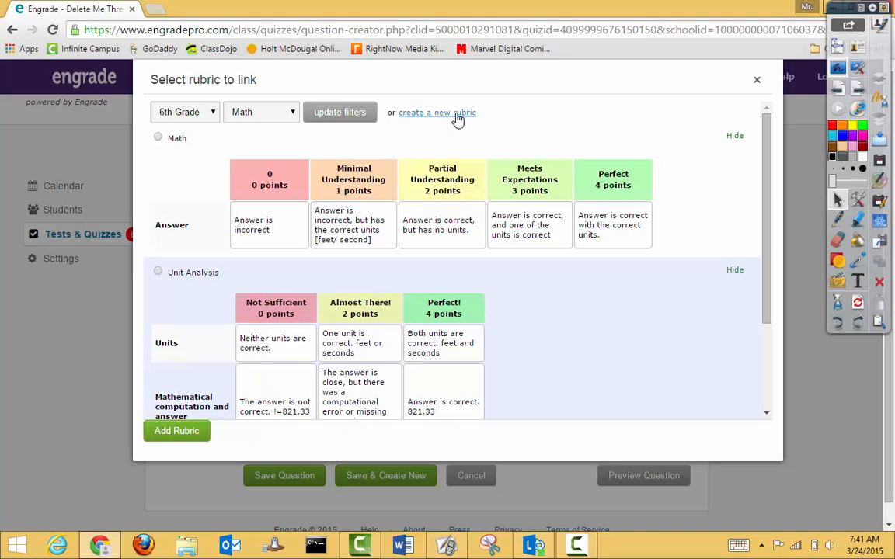
- Start a new rubric and title it "Delete This 2"
{"action": "left_click", "coordinate": [457, 114]}
{"action": "left_click", "coordinate": [385, 115]}
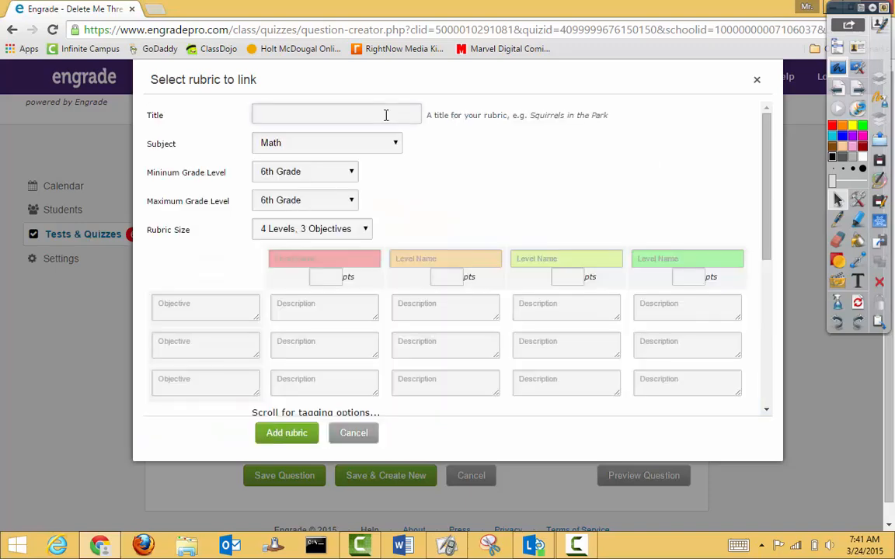
{"action": "type", "text": "Delete "}
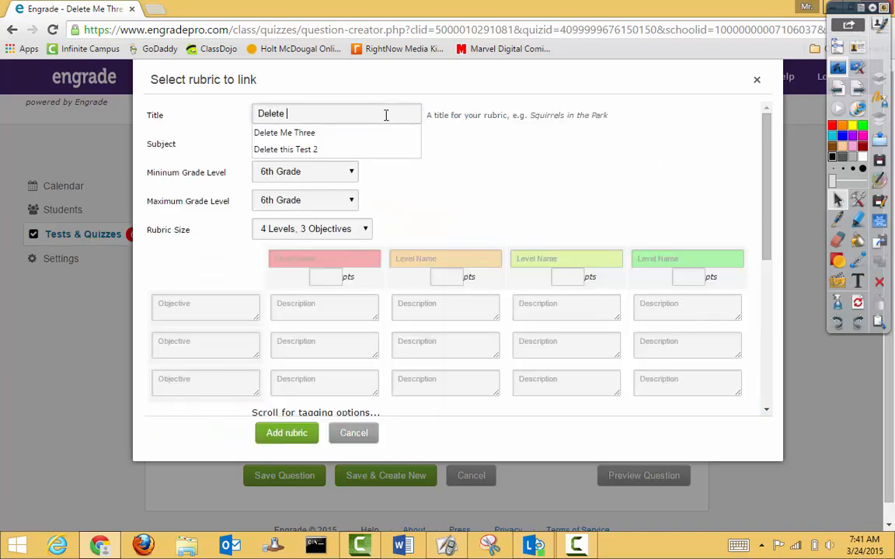
{"action": "type", "text": "This"}
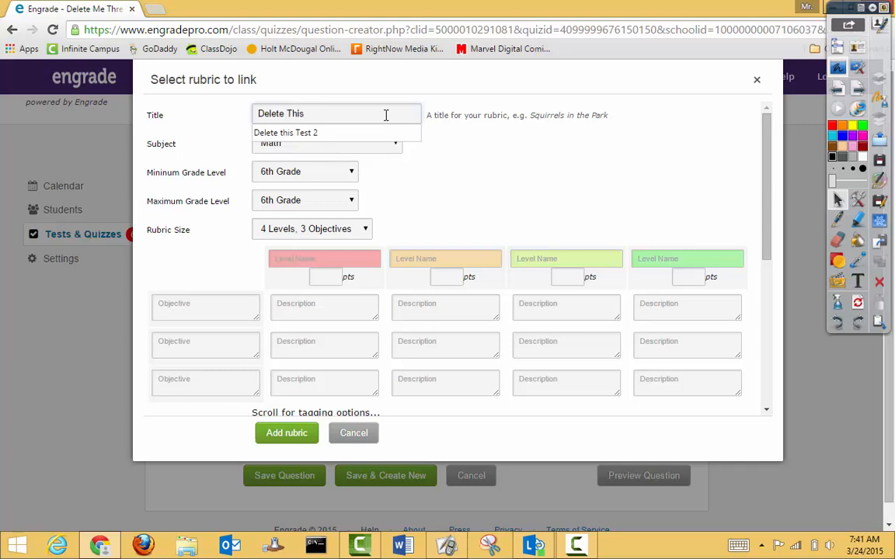
{"action": "type", "text": " 2"}
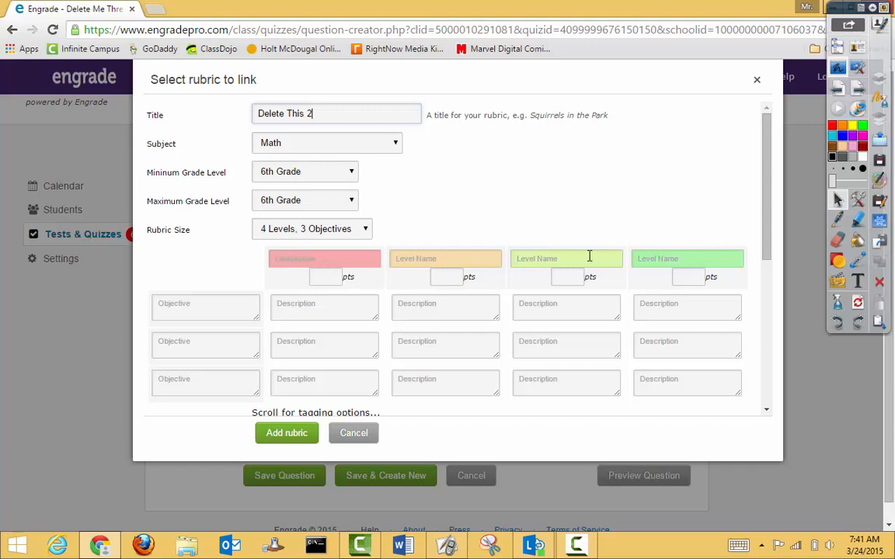
- Set the rubric size to 2 Levels, 3 Objectives and assign 0 points to the first level and 1 to the second
{"action": "left_click", "coordinate": [290, 230]}
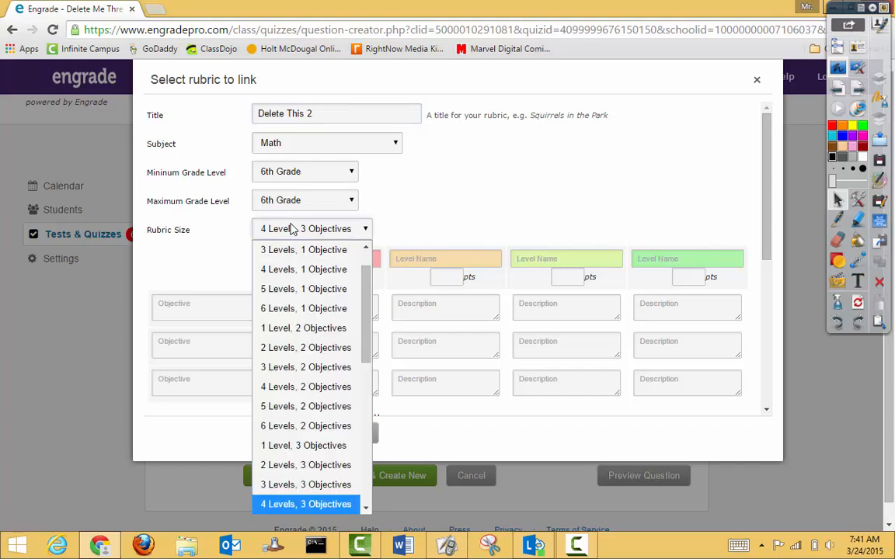
{"action": "left_click", "coordinate": [295, 466]}
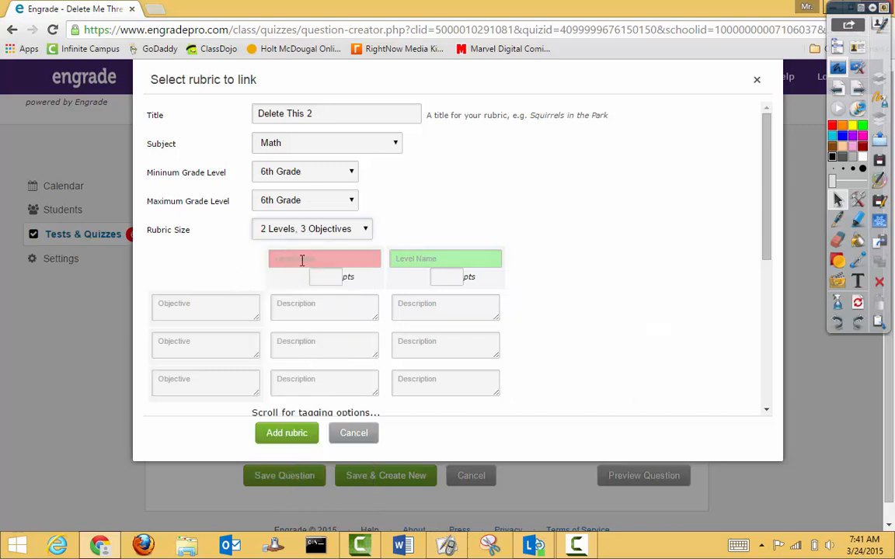
{"action": "left_click", "coordinate": [326, 277]}
{"action": "type", "text": "0"}
{"action": "left_click", "coordinate": [452, 276]}
{"action": "type", "text": "1"}
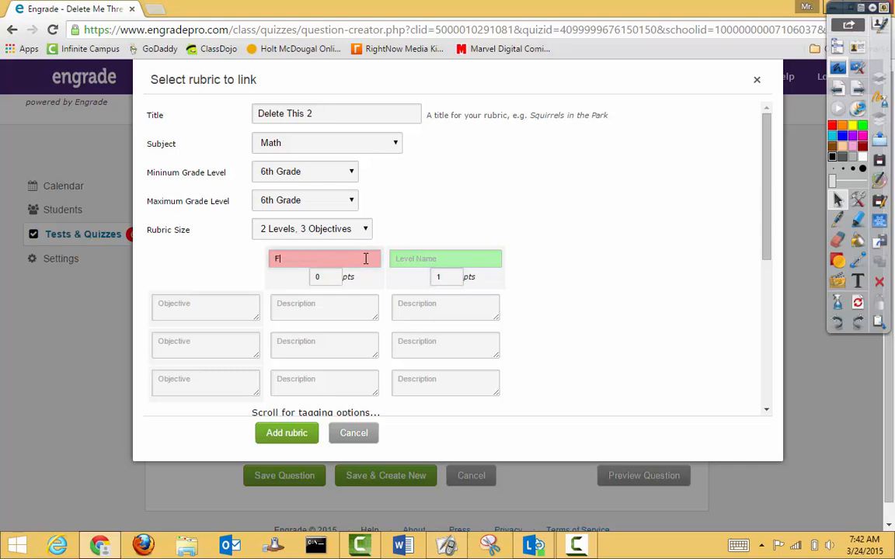
- Name the 0-point level "DNM" and the 1-point level "Meet"
{"action": "type", "text": "DNM"}
{"action": "left_click", "coordinate": [408, 261]}
{"action": "type", "text": "Me"}
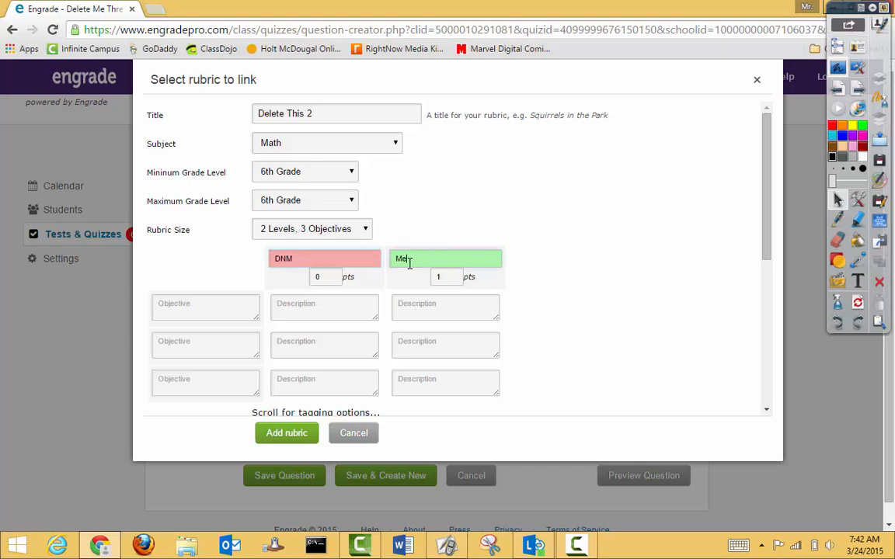
{"action": "type", "text": "ets"}
- Change the rubric size to 3 Levels, 3 Objectives and rename the 0-point level "Does Not Meet"
{"action": "left_click", "coordinate": [361, 235]}
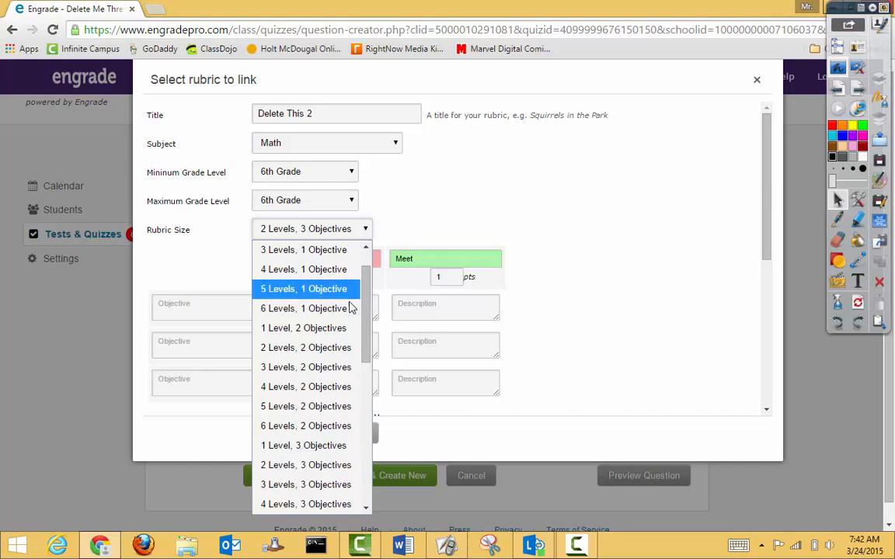
{"action": "left_click", "coordinate": [332, 487]}
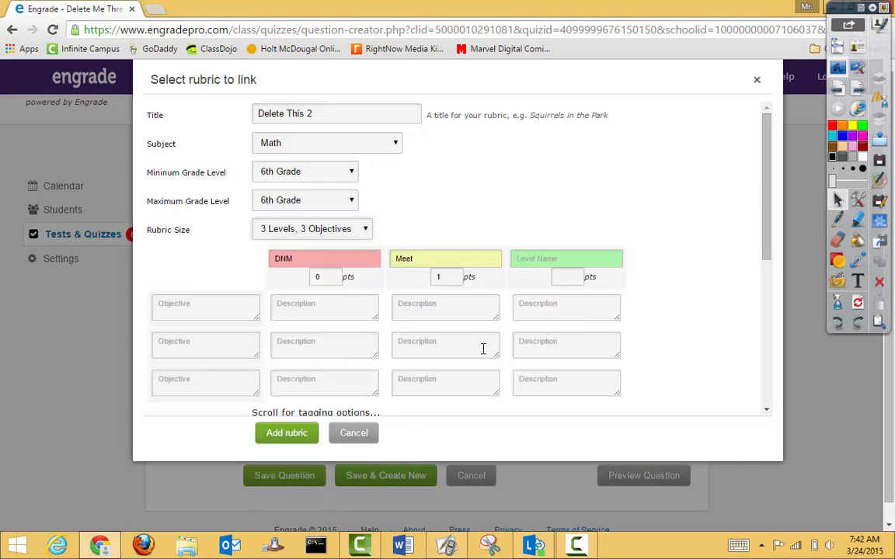
{"action": "left_click_drag", "start_coordinate": [350, 261], "coordinate": [204, 252]}
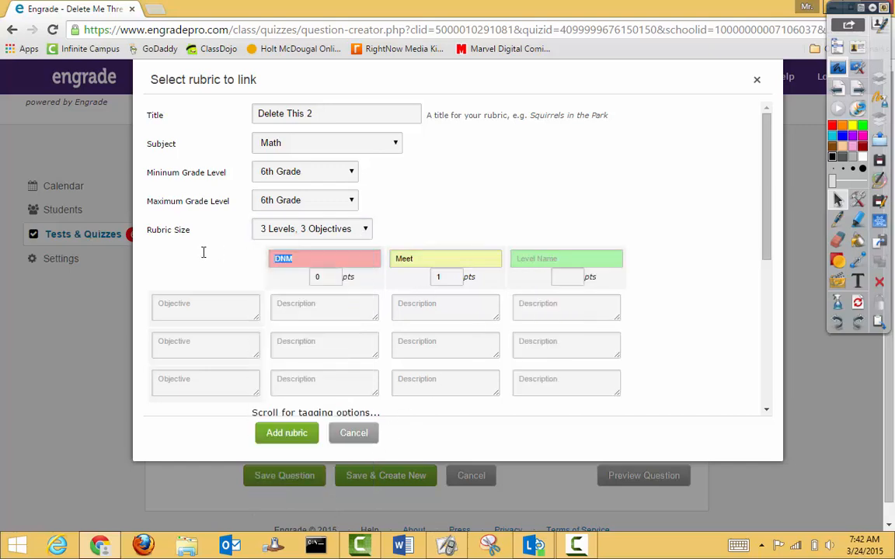
{"action": "type", "text": "Does Not mEet"}
{"action": "key", "text": "BackSpace"}
{"action": "key", "text": "BackSpace"}
{"action": "key", "text": "BackSpace"}
{"action": "key", "text": "BackSpace"}
{"action": "type", "text": "Meet"}
- Rename the 1-point level "Meets" and name the third level "Exceeds" with 2 points
{"action": "left_click", "coordinate": [436, 257]}
{"action": "type", "text": "Meet"}
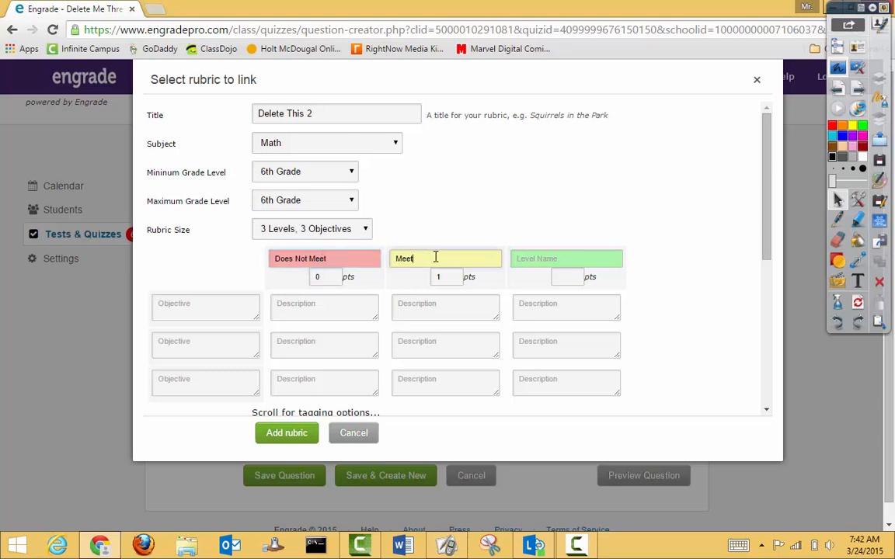
{"action": "type", "text": "s"}
{"action": "left_click", "coordinate": [553, 255]}
{"action": "type", "text": "Exceed"}
{"action": "left_click", "coordinate": [567, 277]}
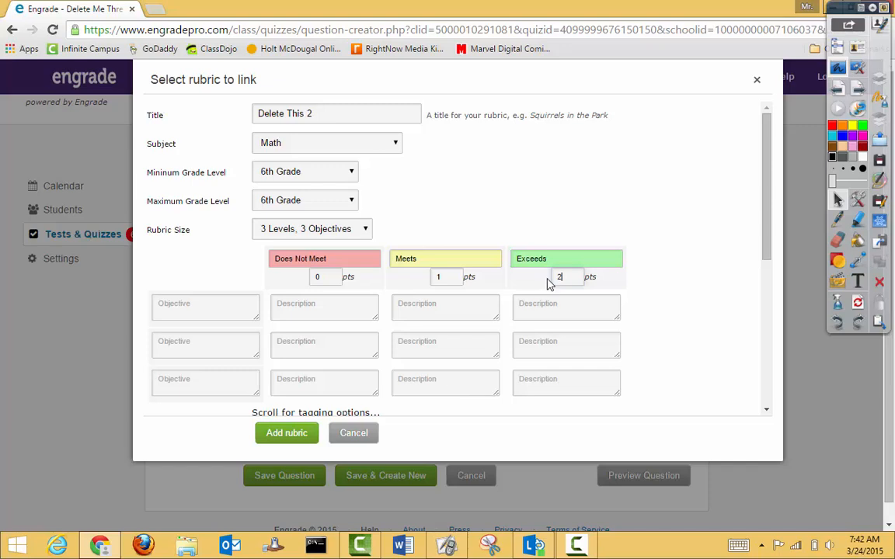
- Name the three rubric objectives "Units", "Answer" and "Explnation"
{"action": "left_click", "coordinate": [231, 309]}
{"action": "type", "text": "C"}
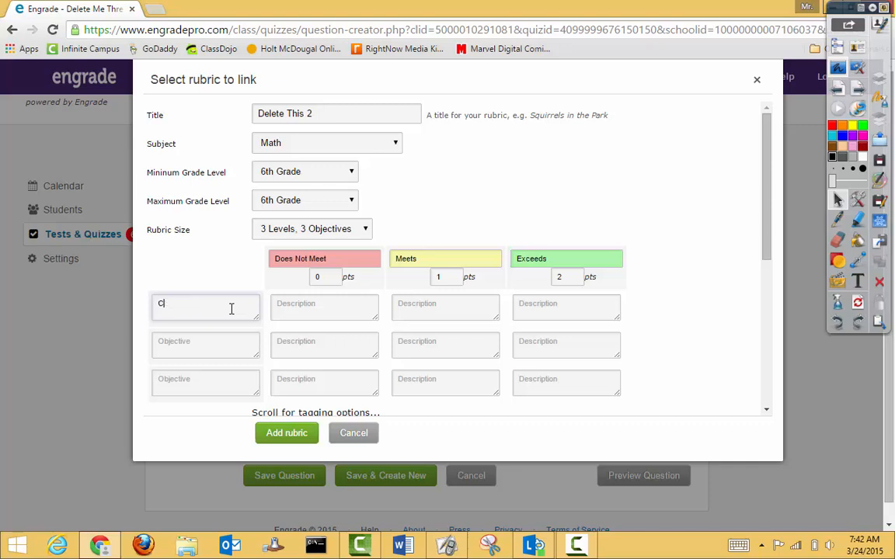
{"action": "key", "text": "BackSpace"}
{"action": "type", "text": "Units"}
{"action": "left_click", "coordinate": [218, 344]}
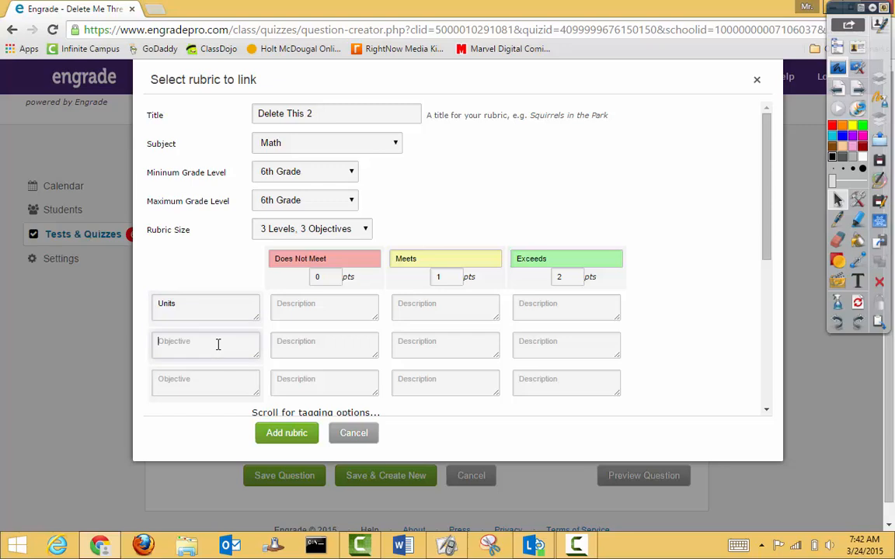
{"action": "type", "text": "Exop"}
{"action": "key", "text": "BackSpace"}
{"action": "key", "text": "BackSpace"}
{"action": "type", "text": "Answer"}
{"action": "left_click", "coordinate": [205, 389]}
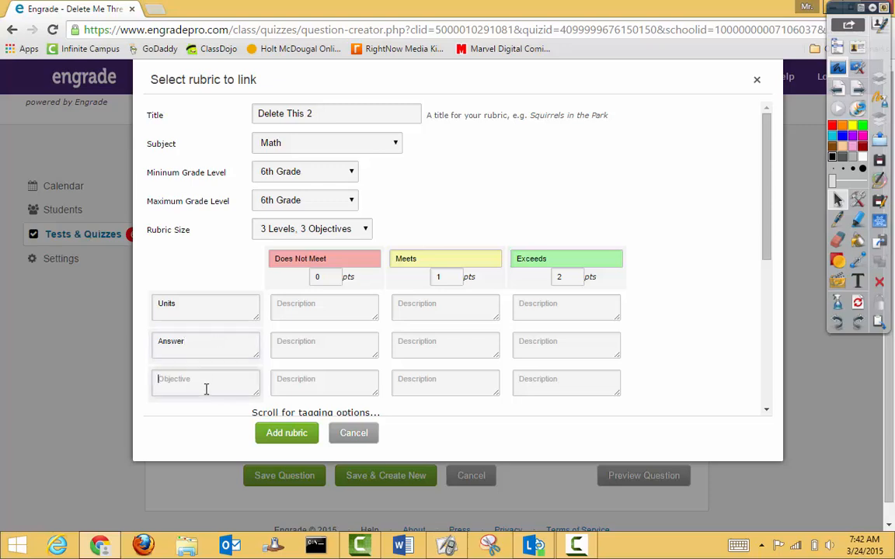
{"action": "type", "text": "Explnation"}
- Describe the Units levels in order as "neither unit[s] is correct", "one of the two units are correct" and "Both units are correct"
{"action": "left_click", "coordinate": [295, 310]}
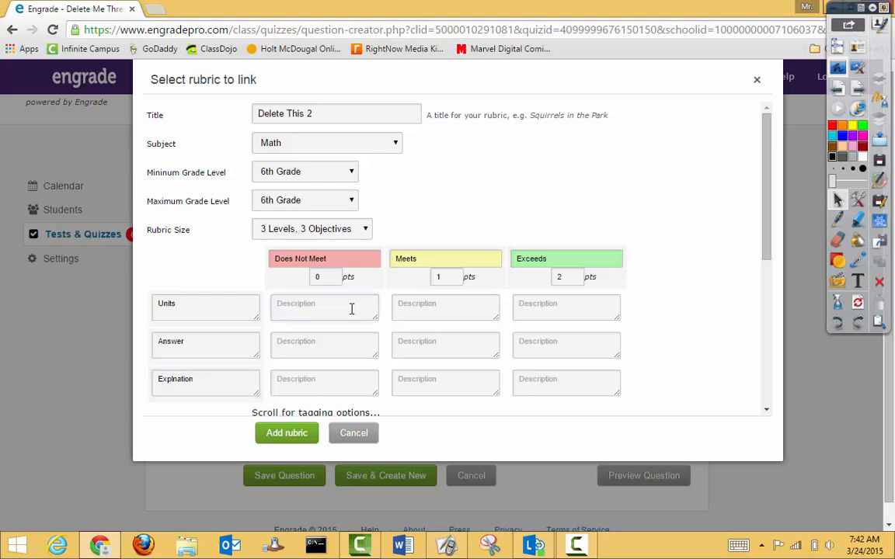
{"action": "type", "text": "neith"}
{"action": "key", "text": "BackSpace"}
{"action": "key", "text": "BackSpace"}
{"action": "type", "text": "her unit[s] is correct"}
{"action": "key", "text": "Tab"}
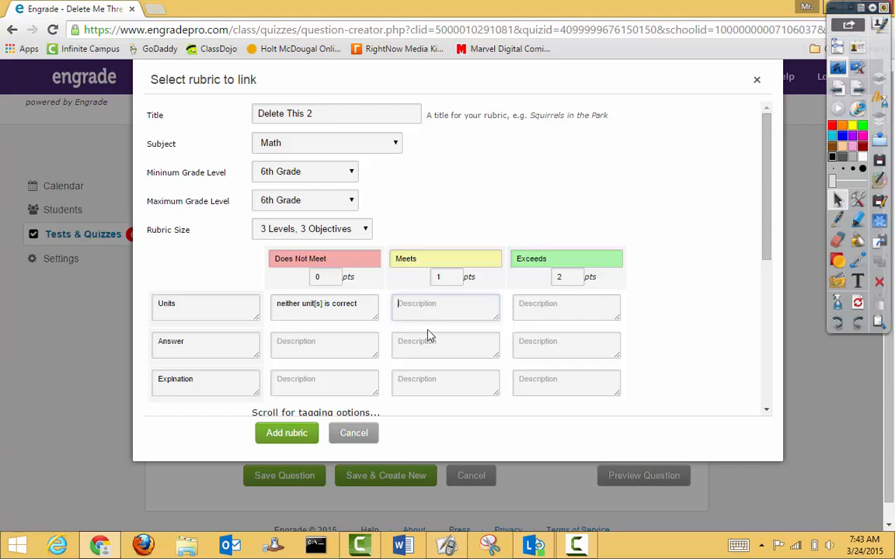
{"action": "type", "text": "one of the two units are correct"}
{"action": "key", "text": "Tab"}
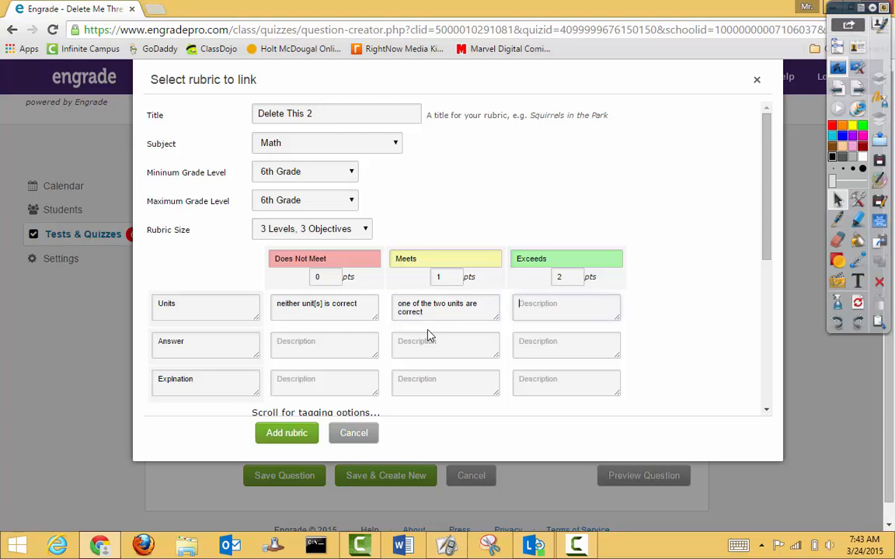
{"action": "type", "text": "Both units are correct"}
- Describe the Answer levels in order as "The answer is incorrect", "The answer is partially correct [they gave feet per hour]" and "It is perfect. 821ft/sec"
{"action": "left_click", "coordinate": [334, 347]}
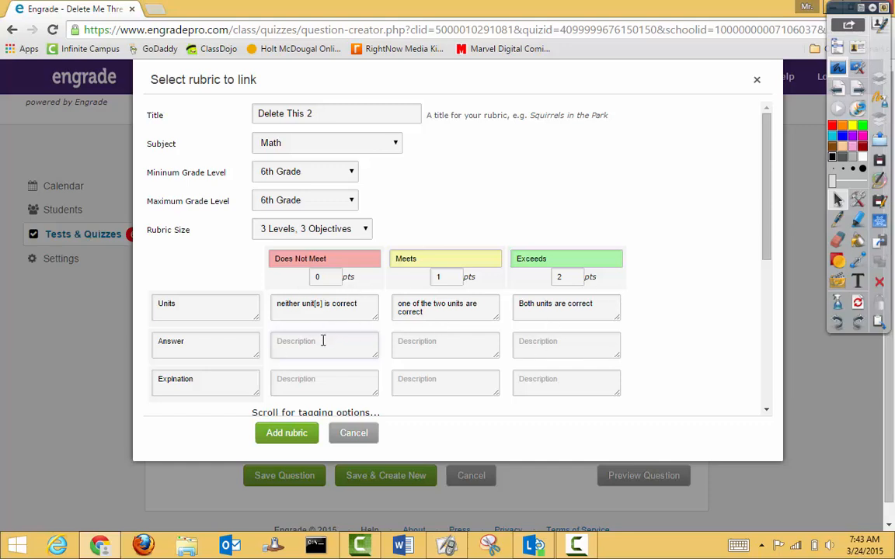
{"action": "type", "text": "The answer is incorrect"}
{"action": "key", "text": "Tab"}
{"action": "type", "text": "The answer is "}
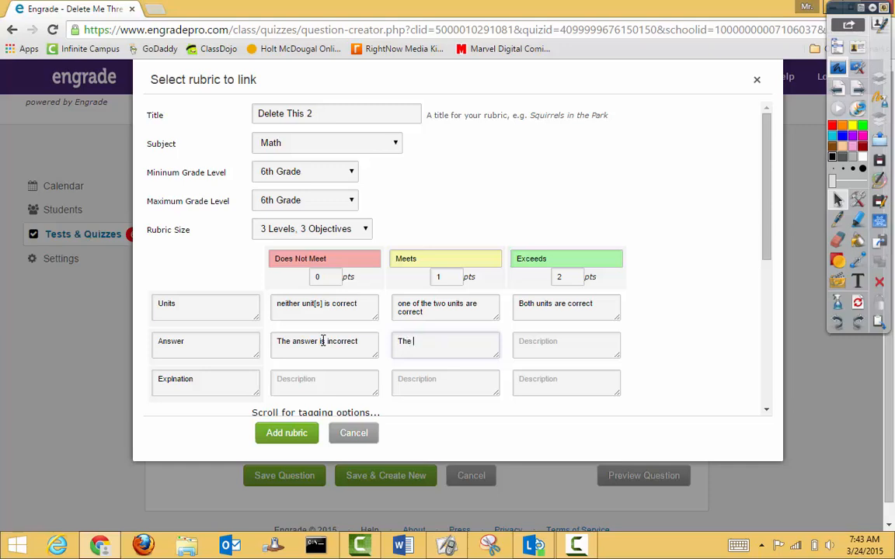
{"action": "type", "text": "partially correct"}
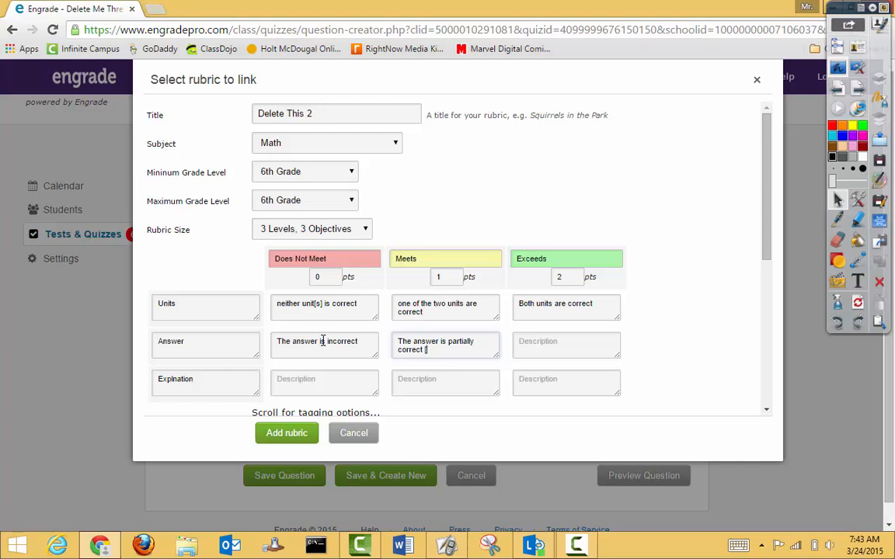
{"action": "type", "text": " [they gave"}
{"action": "type", "text": "feet per hour"}
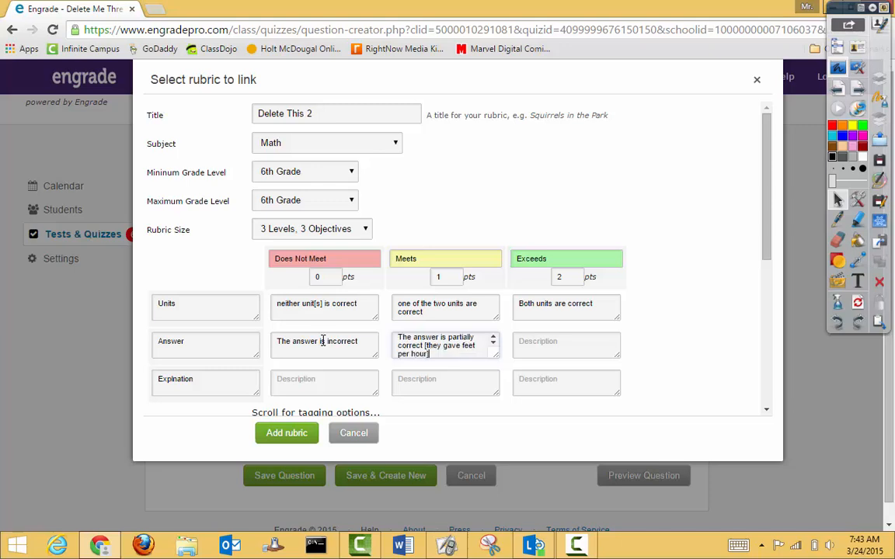
{"action": "left_click", "coordinate": [564, 341]}
{"action": "type", "text": "C"}
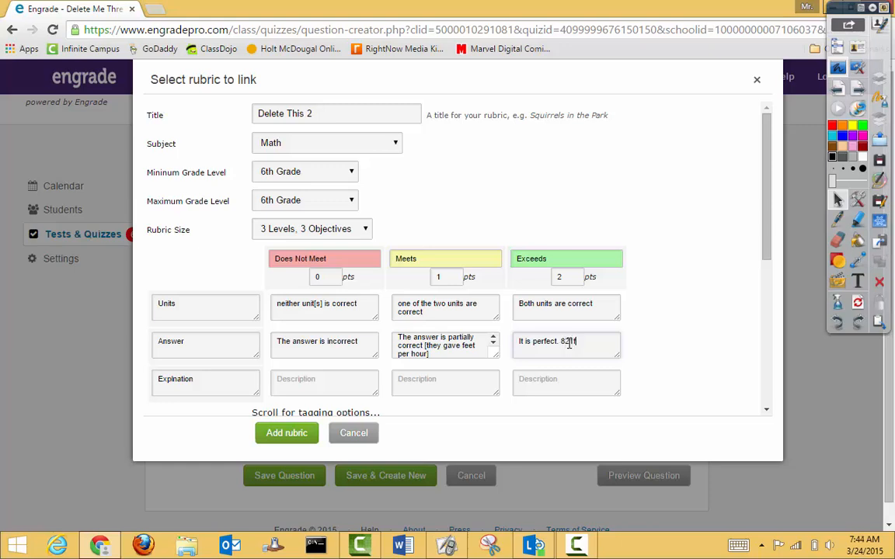
{"action": "type", "text": "/s"}
- Describe Explnation's Does Not Meet as "There is no explanation, it is incoherent, etc." and Meets as "The explanation is easy to follow, but there are some gaps."
{"action": "type", "text": "There is"}
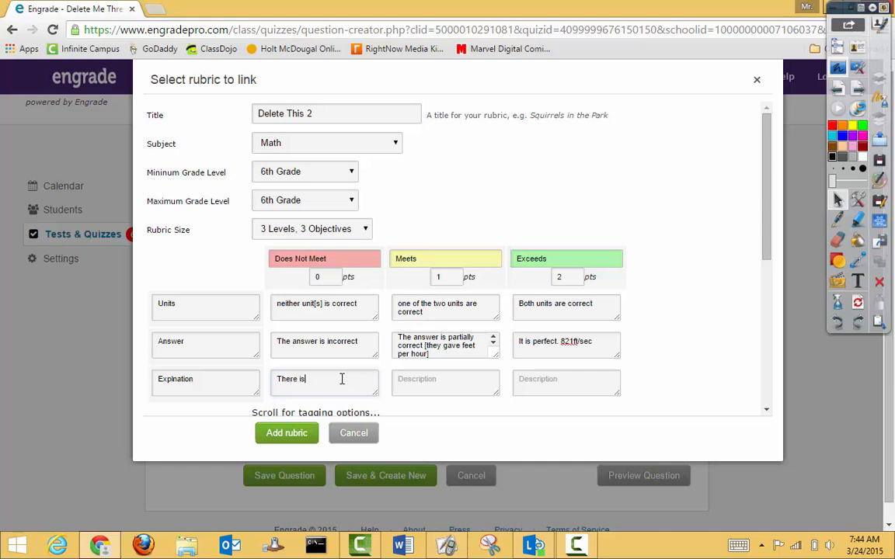
{"action": "type", "text": " no explanation, it is incoherent, etc."}
{"action": "left_click", "coordinate": [416, 385]}
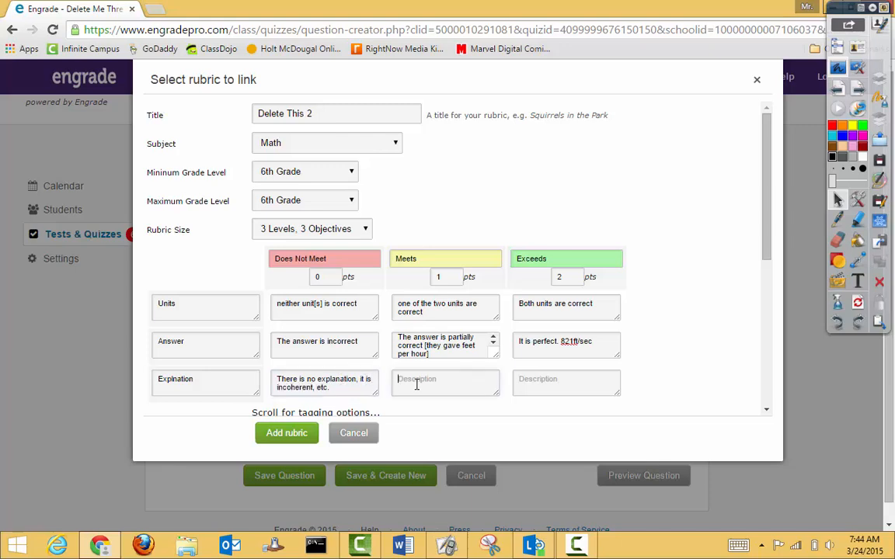
{"action": "type", "text": "The explanation is easy to follow"}
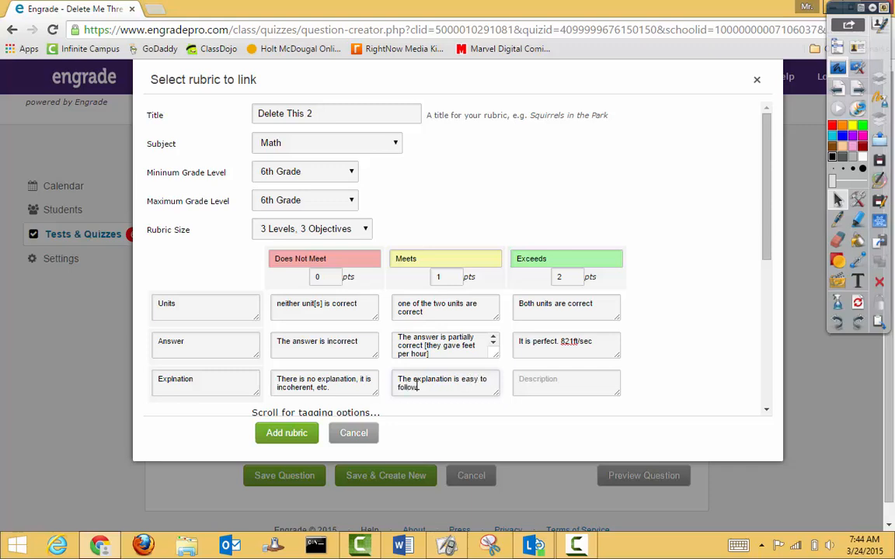
{"action": "type", "text": ", but there are some gaps."}
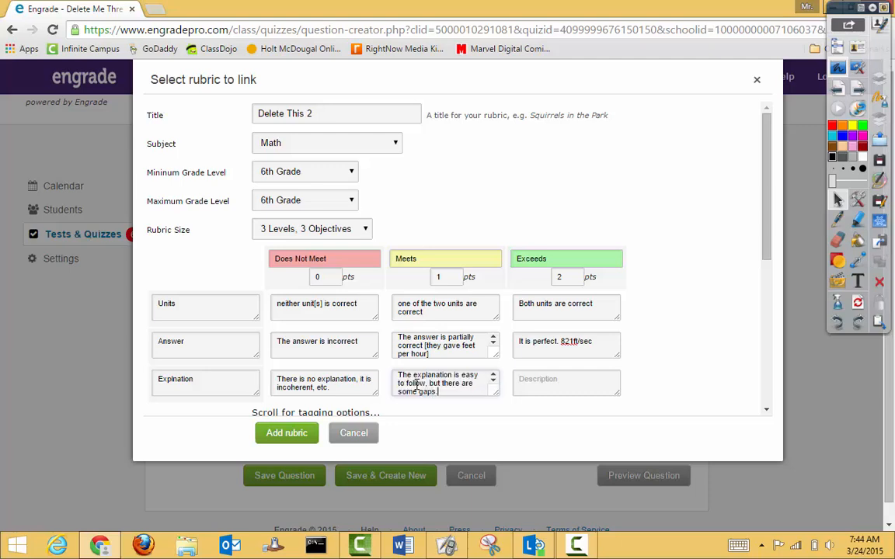
- Describe the Exceeds level of the Explnation objective as "The explanation is accurate, precise and easy to follow."
{"action": "left_click", "coordinate": [564, 379]}
{"action": "type", "text": "The ex"}
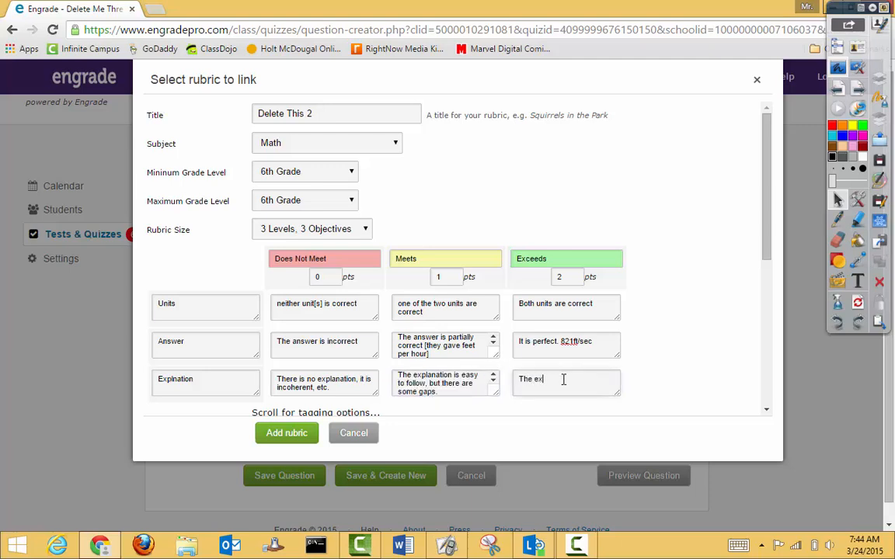
{"action": "type", "text": "planation is accurate, precise and easy to follow."}
- Add the completed rubric to the essay question without any tagging options and expand it to show its full table
{"action": "scroll", "coordinate": [676, 289], "scroll_direction": "down", "scroll_amount": 3}
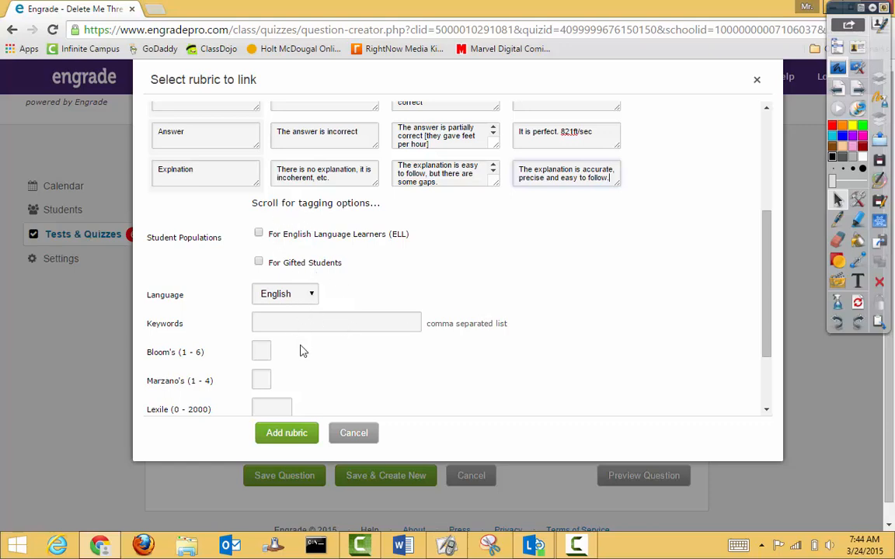
{"action": "scroll", "coordinate": [350, 342], "scroll_direction": "down", "scroll_amount": 3}
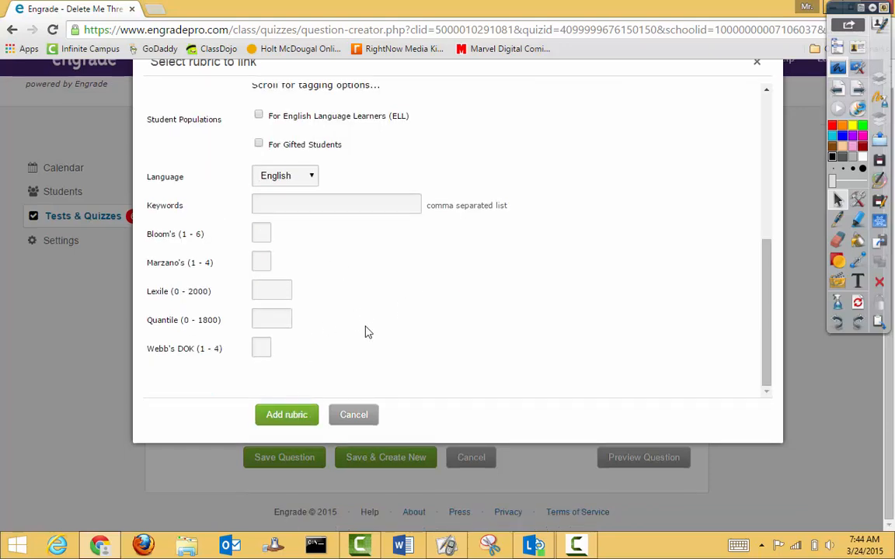
{"action": "left_click", "coordinate": [290, 419]}
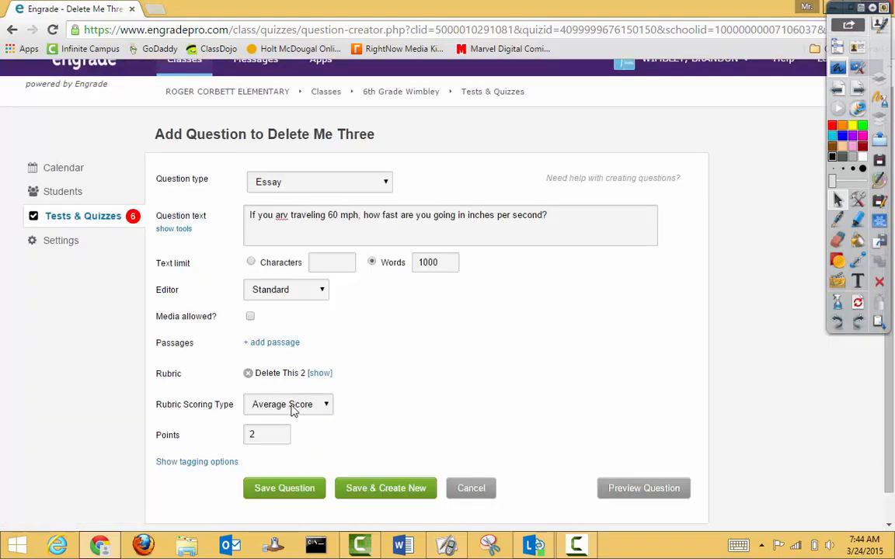
{"action": "left_click", "coordinate": [319, 373]}
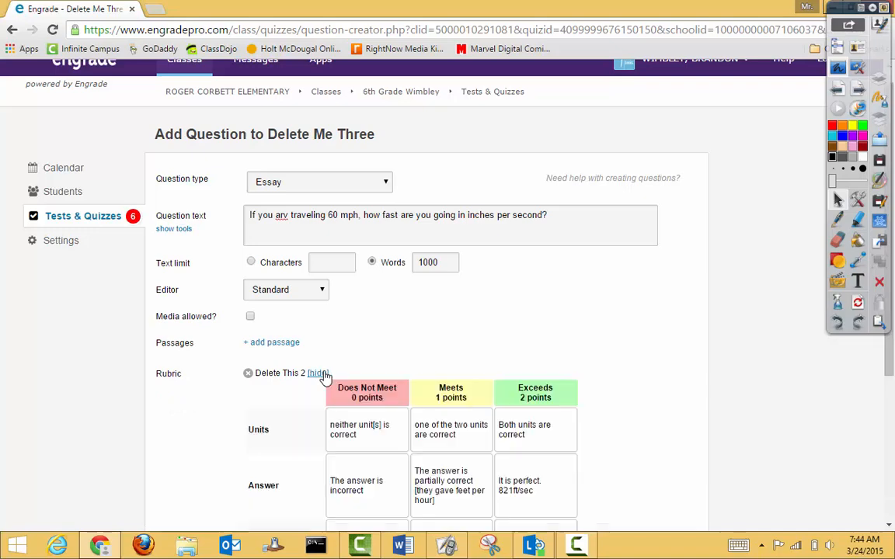
{"action": "scroll", "coordinate": [433, 370], "scroll_direction": "down", "scroll_amount": 3}
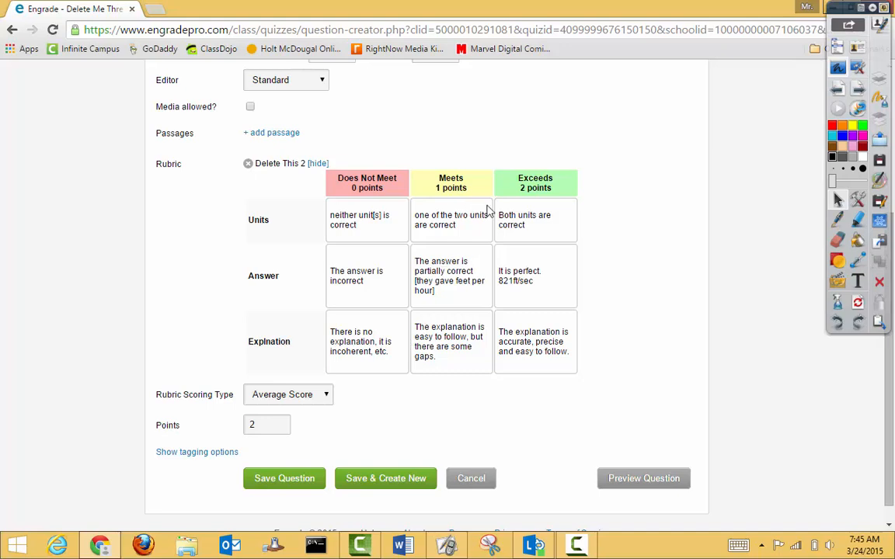
- Try the Total Score scoring type for the rubric and switch it back to Average Score
{"action": "left_click", "coordinate": [319, 395]}
{"action": "left_click", "coordinate": [296, 433]}
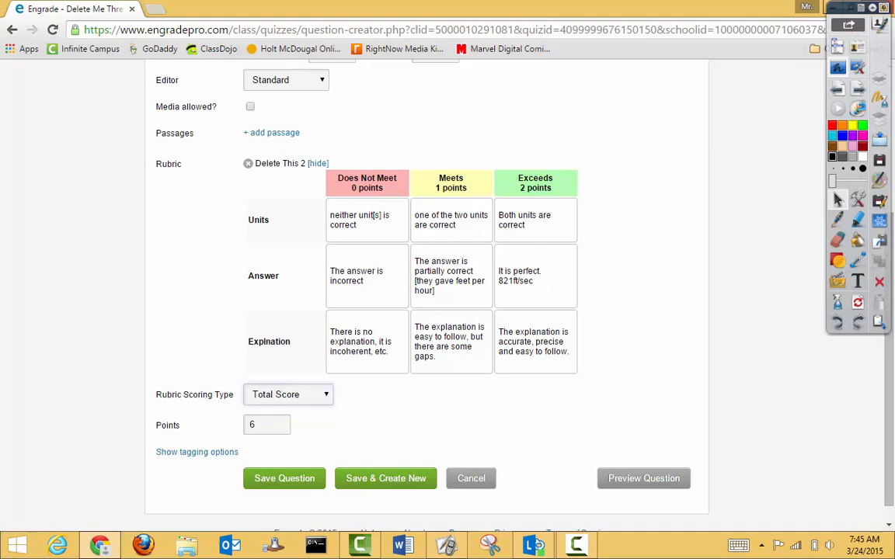
{"action": "left_click", "coordinate": [300, 395]}
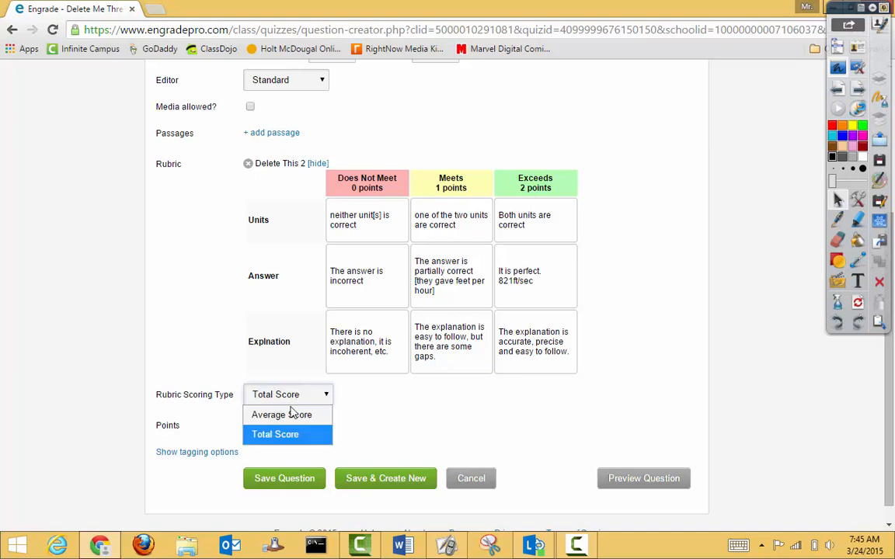
{"action": "left_click", "coordinate": [280, 414]}
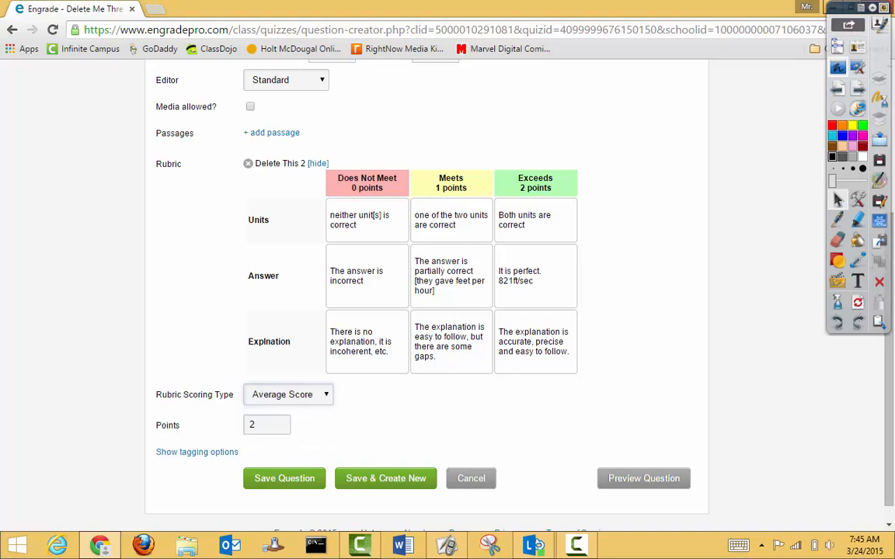
- Set the rubric scoring type to Total Score and save the essay question
{"action": "left_click", "coordinate": [267, 398]}
{"action": "left_click", "coordinate": [263, 430]}
{"action": "left_click", "coordinate": [293, 480]}
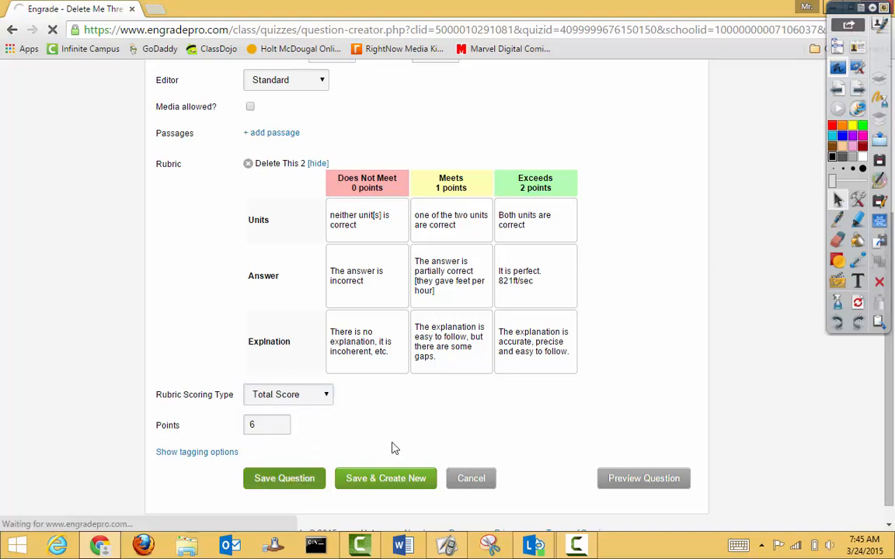